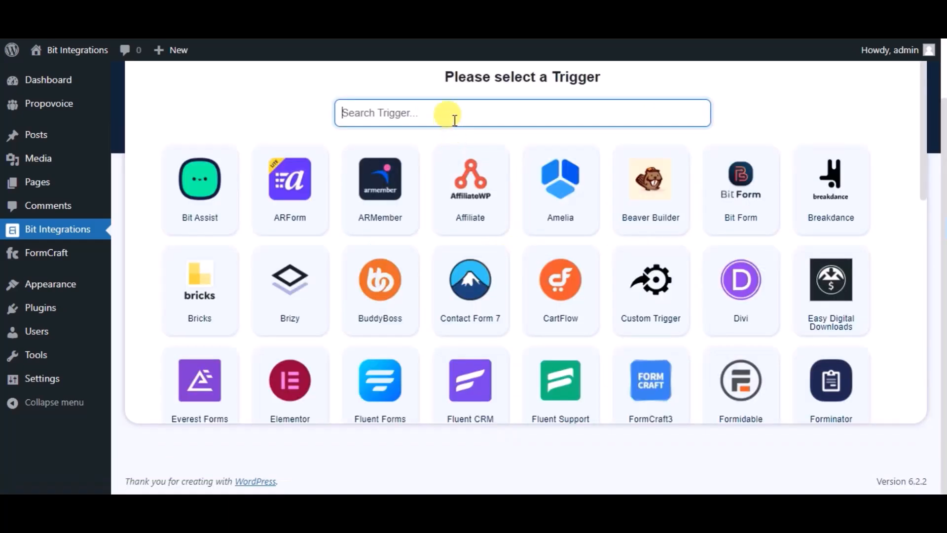
- Set FormCraft3 as the trigger with the Bit Integrations form and proceed to the action selection
{"action": "type", "text": "form"}
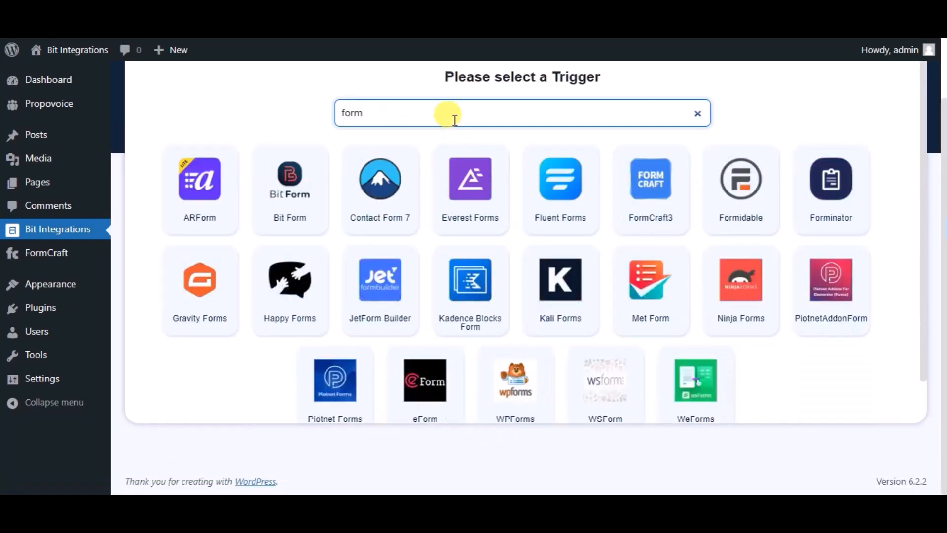
{"action": "type", "text": "craft"}
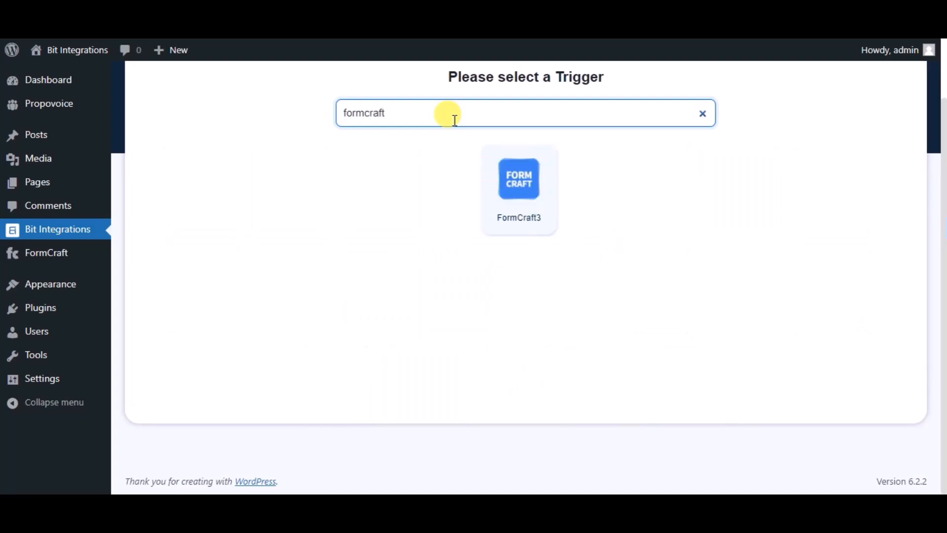
{"action": "left_click", "coordinate": [504, 221]}
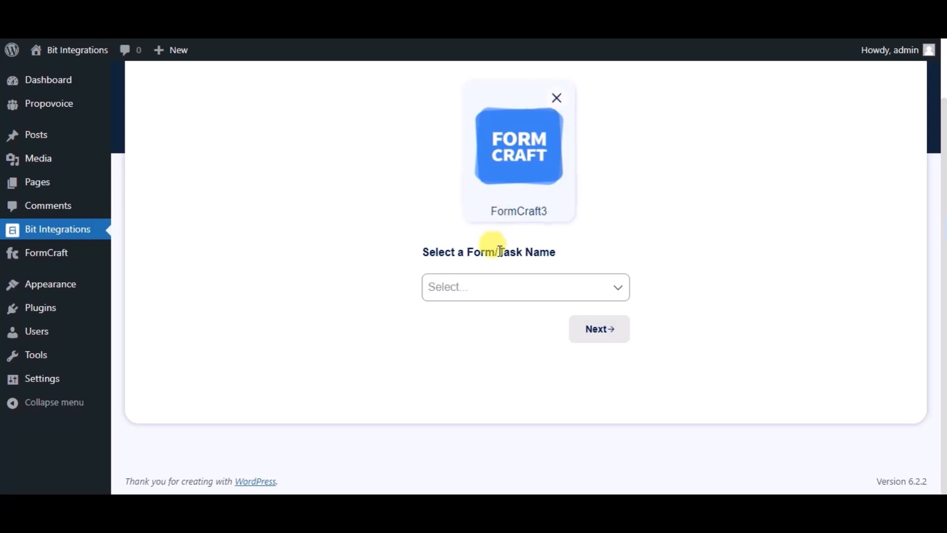
{"action": "left_click", "coordinate": [500, 281]}
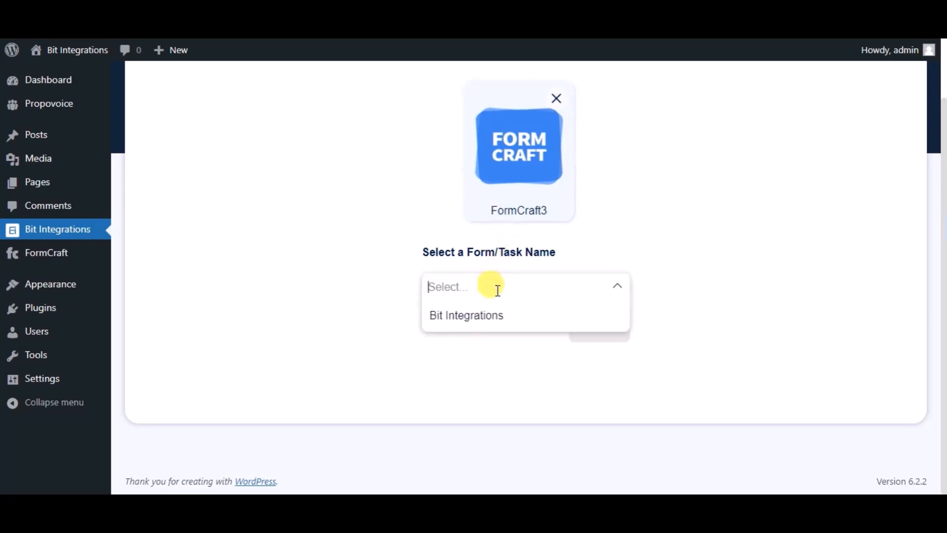
{"action": "left_click", "coordinate": [492, 318]}
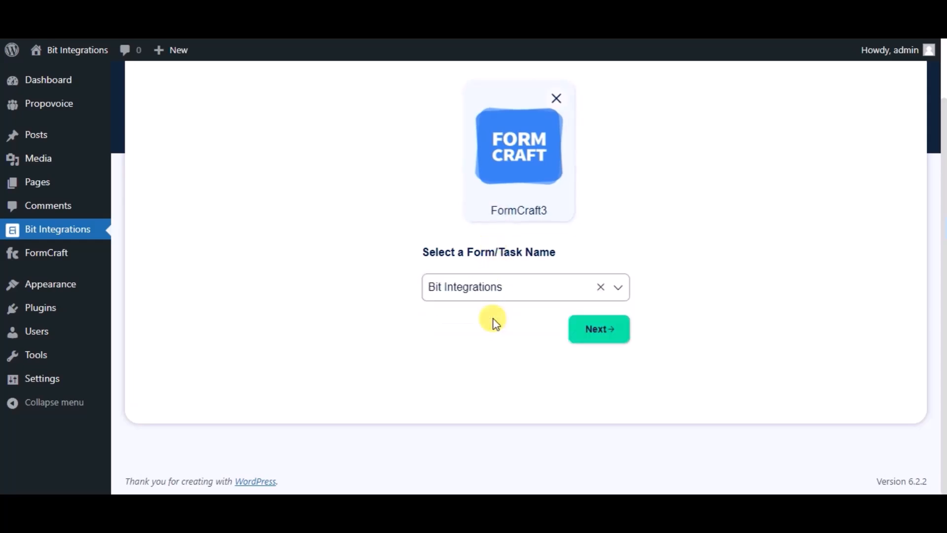
{"action": "left_click", "coordinate": [578, 338]}
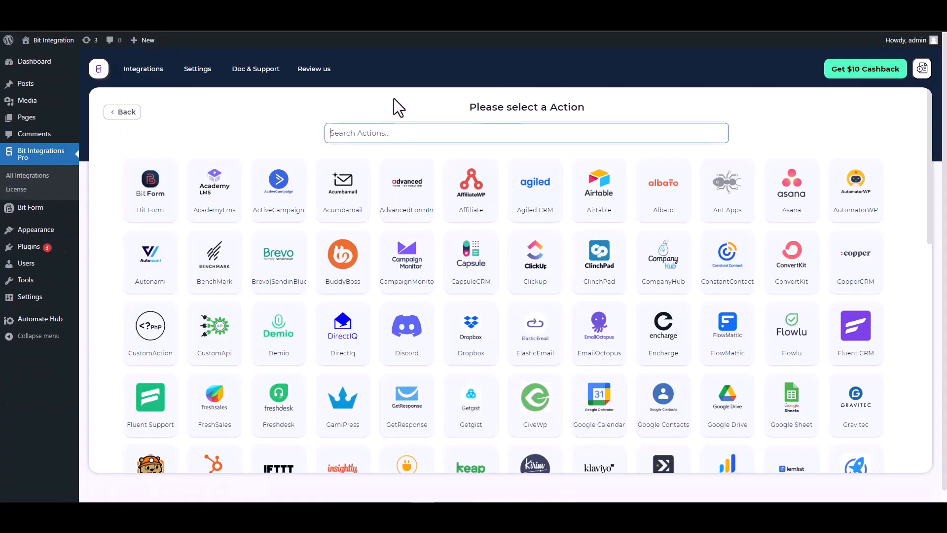
- Choose ConstantContact as the action and open the linked Constant Contact application page
{"action": "type", "text": "con"}
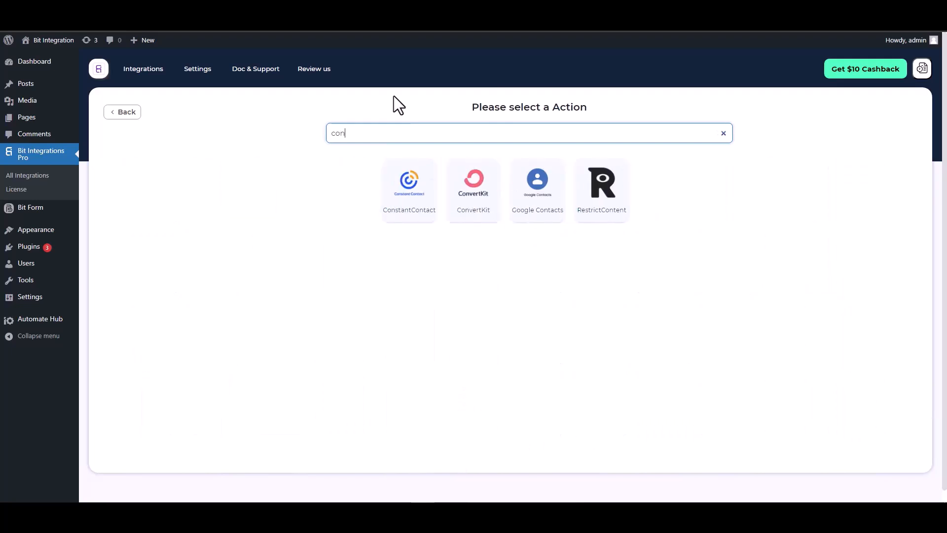
{"action": "left_click", "coordinate": [404, 203]}
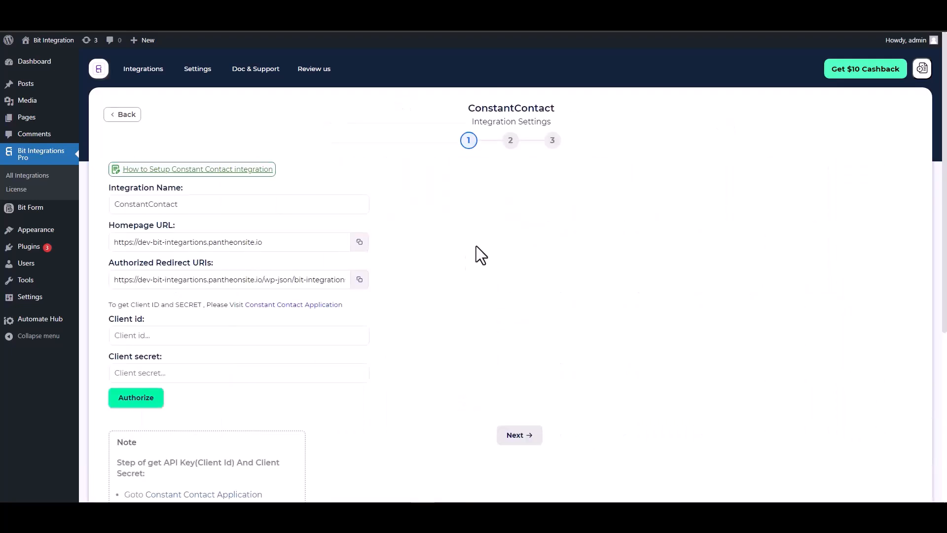
{"action": "scroll", "coordinate": [459, 233], "scroll_direction": "down", "scroll_amount": 2}
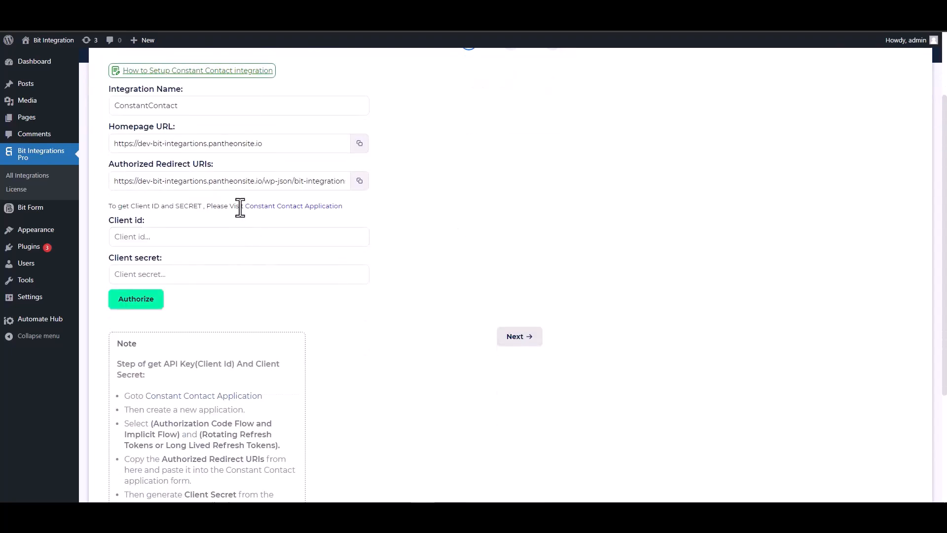
{"action": "left_click", "coordinate": [286, 206]}
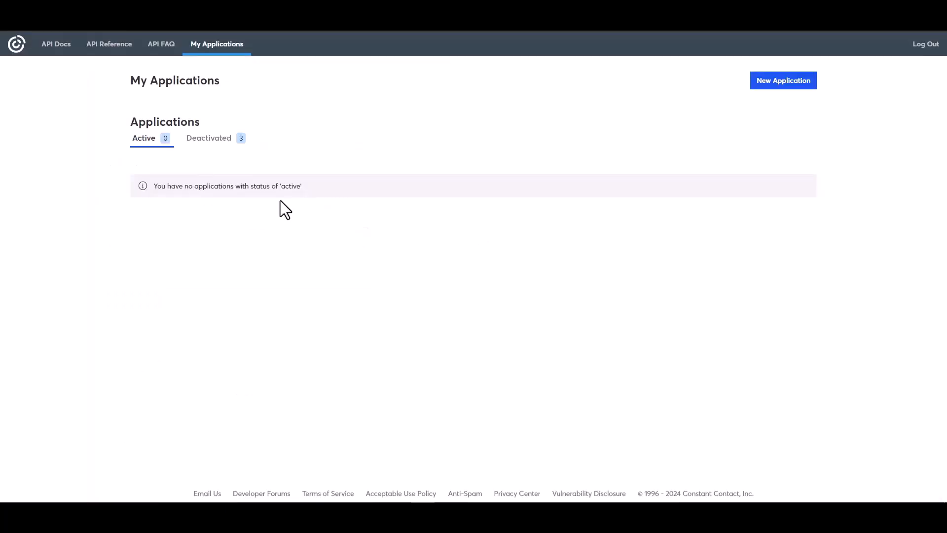
- Create a new Constant Contact application named Bit Integrations with Authorization Code Flow and Implicit Flow and Long Lived Refresh Tokens
{"action": "left_click", "coordinate": [784, 81]}
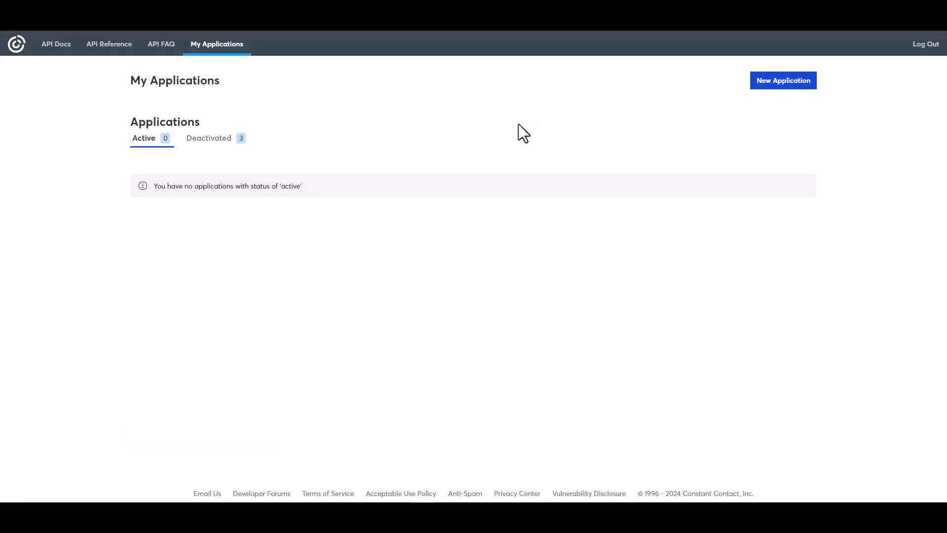
{"action": "left_click", "coordinate": [375, 187]}
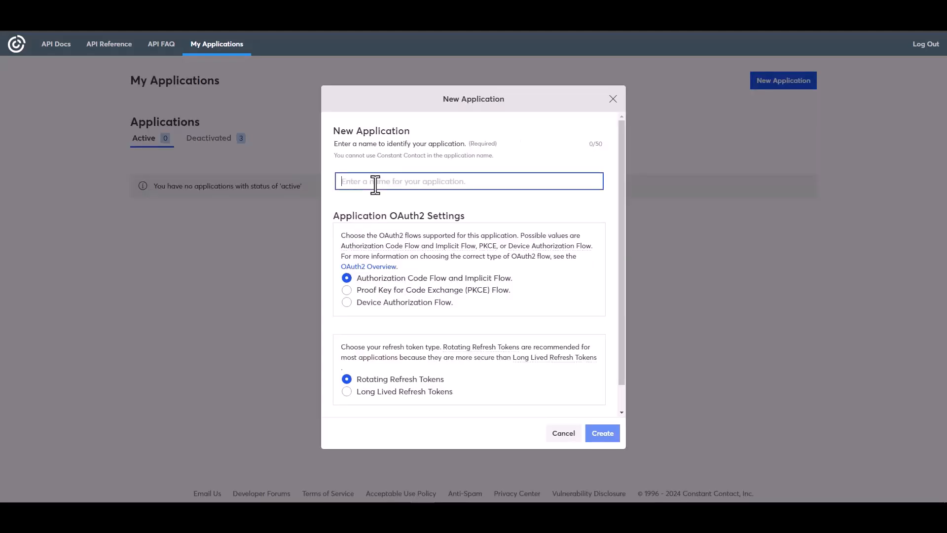
{"action": "type", "text": "Bi"}
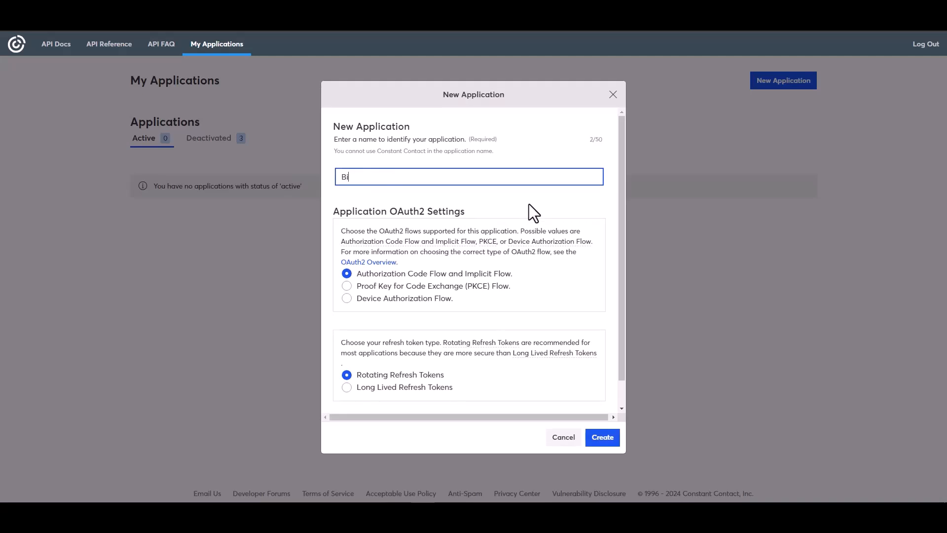
{"action": "type", "text": "t Integrations"}
{"action": "left_click", "coordinate": [359, 389]}
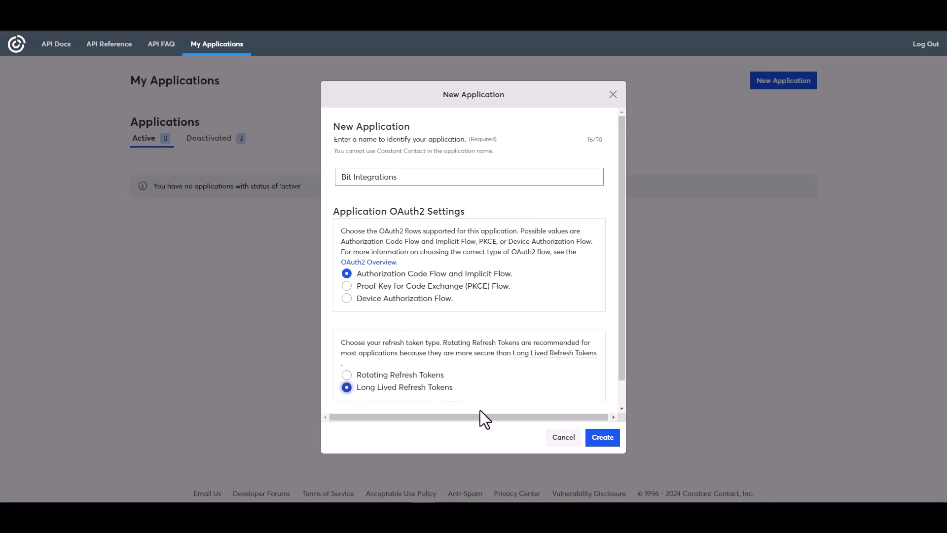
{"action": "left_click", "coordinate": [602, 437]}
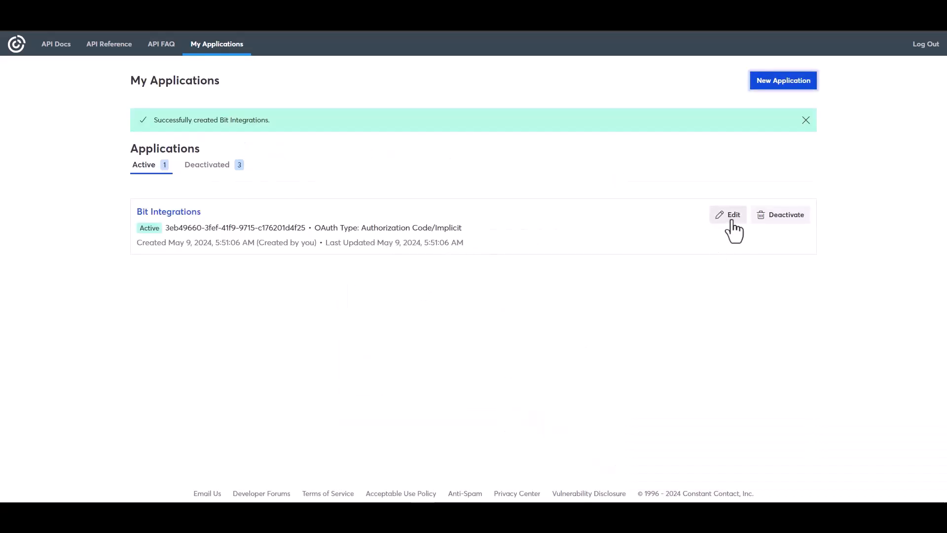
- Replace the Bit Integrations application's redirect URI with the Authorized Redirect URI copied from the WordPress integration settings
{"action": "left_click", "coordinate": [733, 219]}
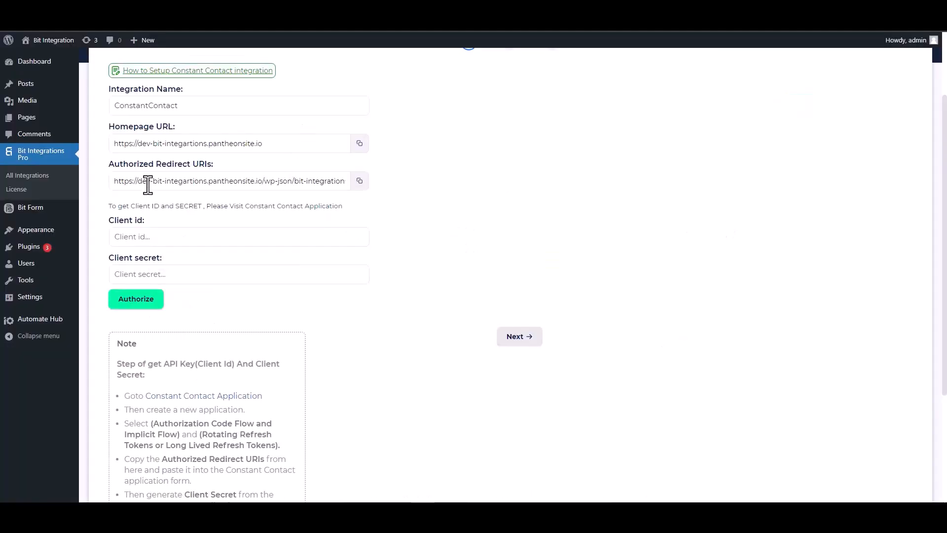
{"action": "left_click", "coordinate": [360, 181]}
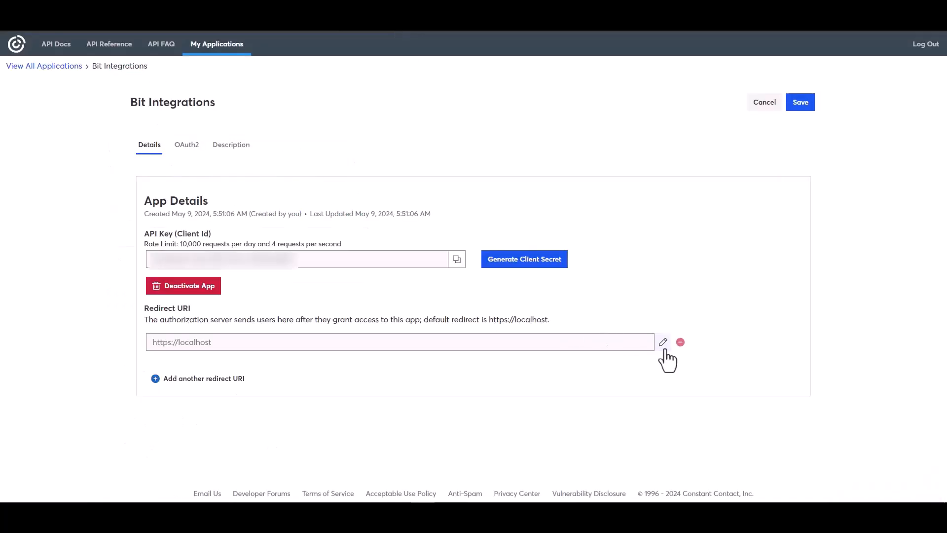
{"action": "left_click", "coordinate": [662, 342]}
{"action": "triple_click", "coordinate": [401, 270]}
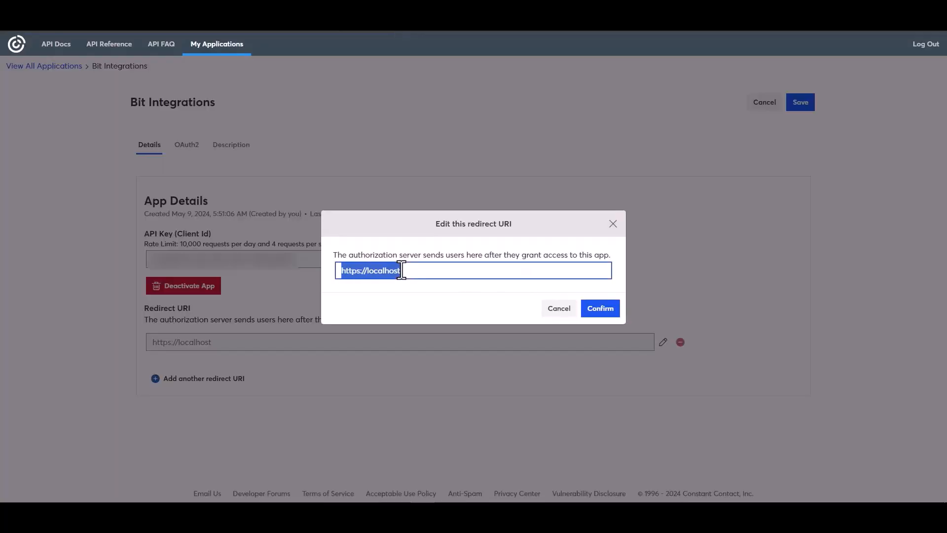
{"action": "key", "text": "ctrl+v"}
{"action": "left_click", "coordinate": [600, 309]}
- Copy the application's API key (Client Id) into the Client id field of the WordPress ConstantContact integration settings
{"action": "left_click", "coordinate": [458, 303]}
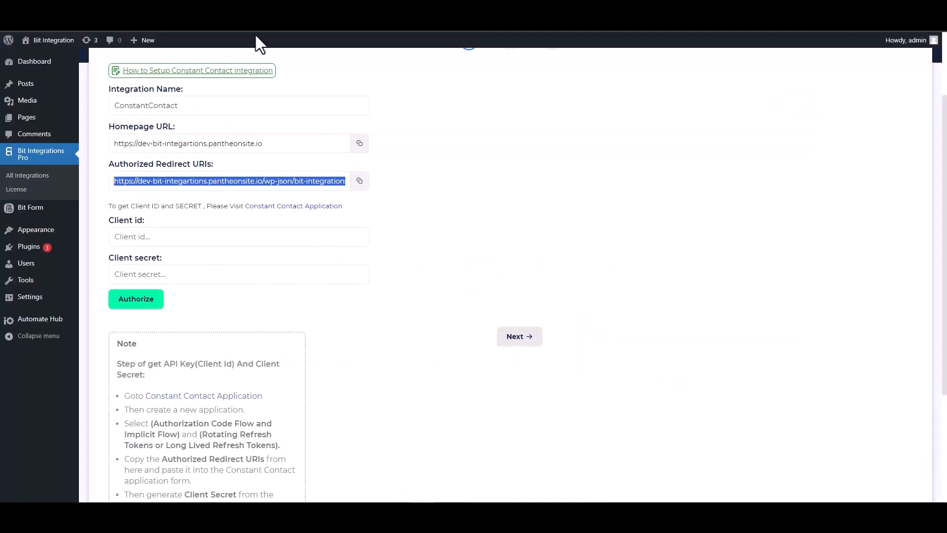
{"action": "left_click", "coordinate": [170, 238]}
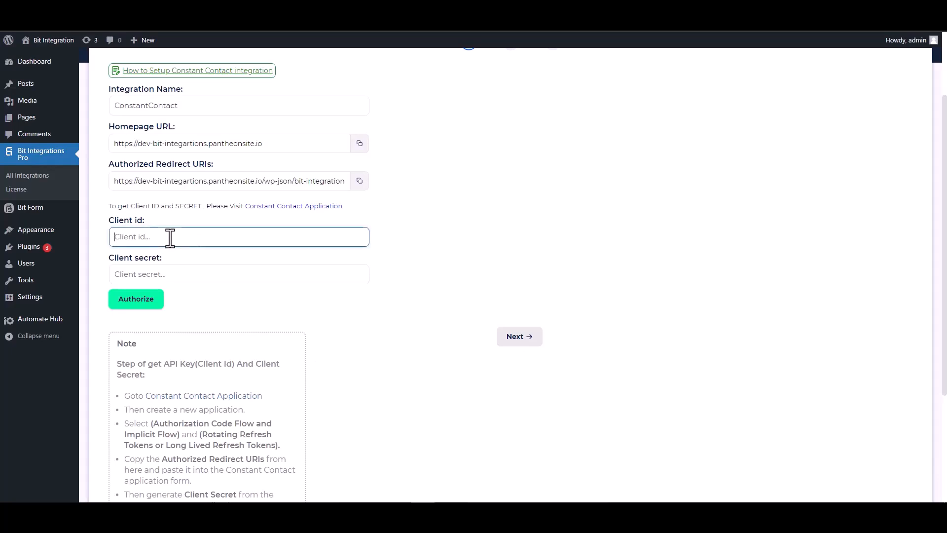
{"action": "key", "text": "ctrl+v"}
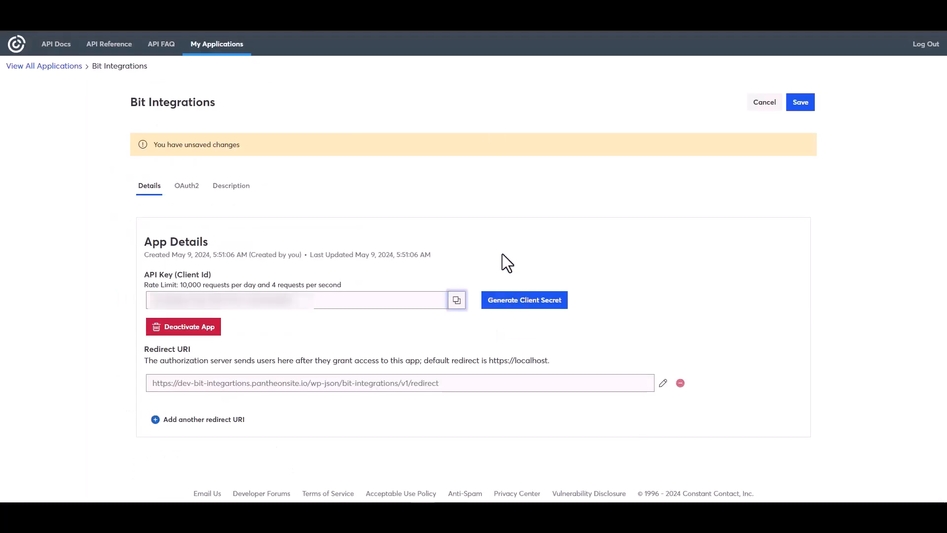
- Generate and copy a client secret for the Constant Contact application, and save the application's changes
{"action": "left_click", "coordinate": [507, 310]}
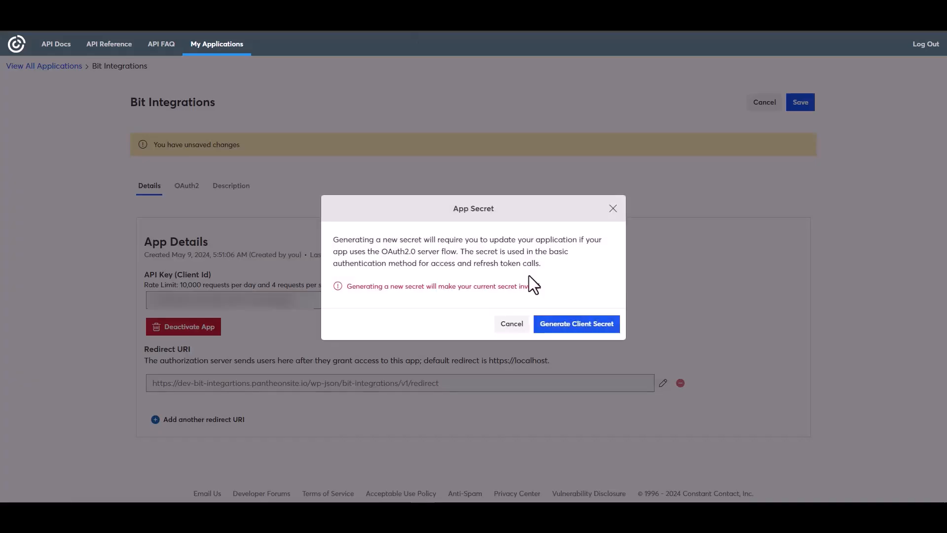
{"action": "left_click", "coordinate": [561, 331]}
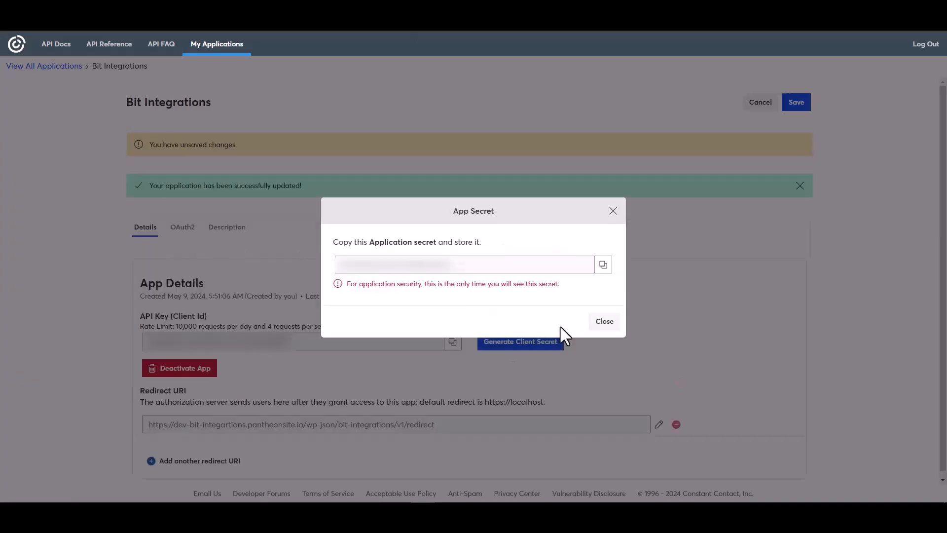
{"action": "left_click", "coordinate": [604, 266]}
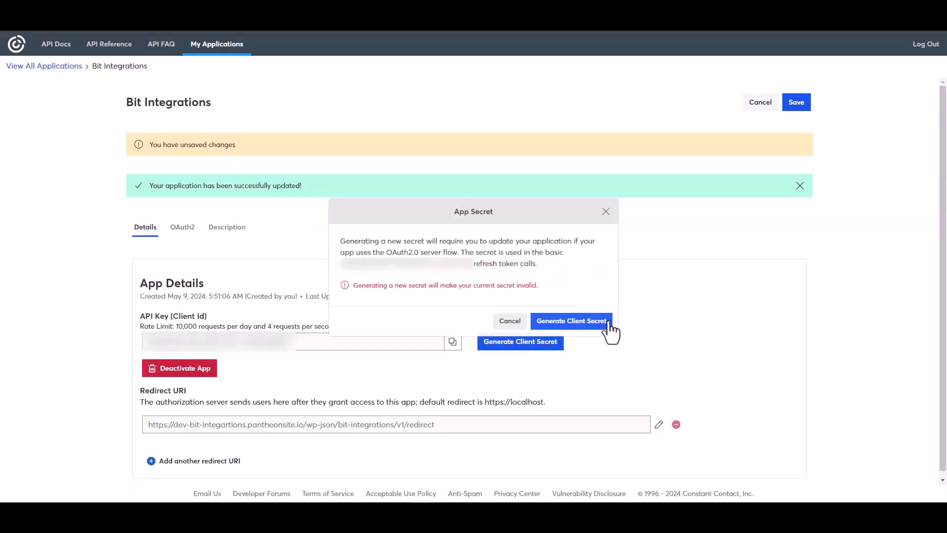
{"action": "key", "text": "Escape"}
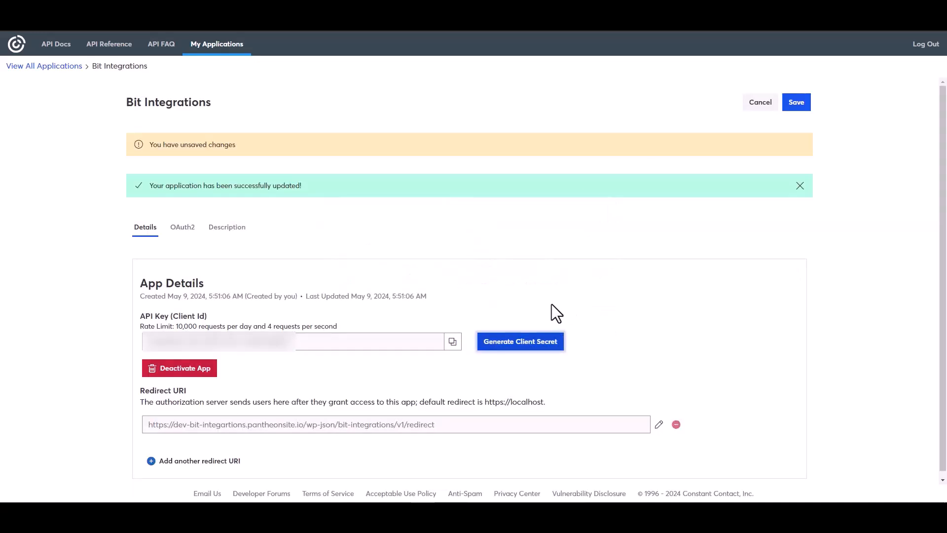
{"action": "left_click", "coordinate": [796, 102]}
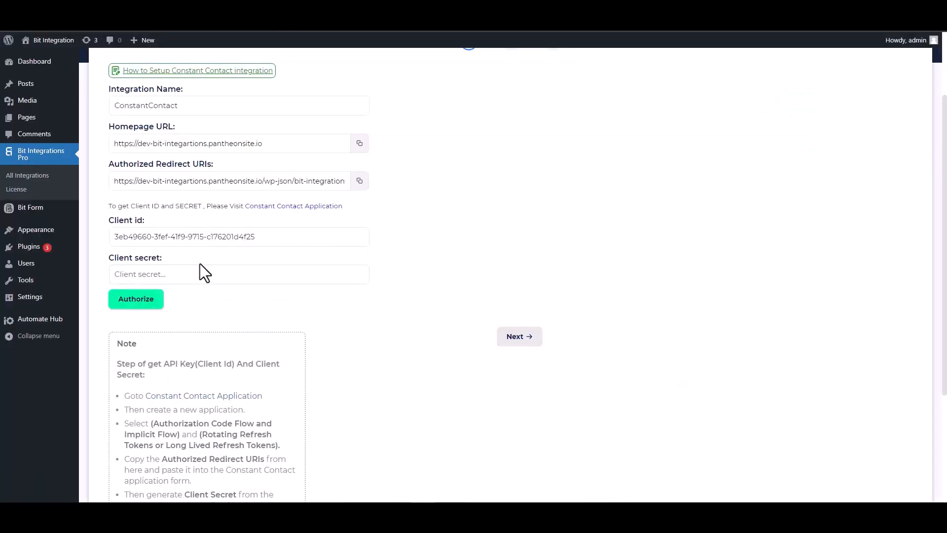
- Paste the client secret into the WordPress integration, authorize it with access allowed, and continue to the field mapping stage
{"action": "left_click", "coordinate": [192, 272]}
{"action": "key", "text": "ctrl+v"}
{"action": "left_click", "coordinate": [136, 307]}
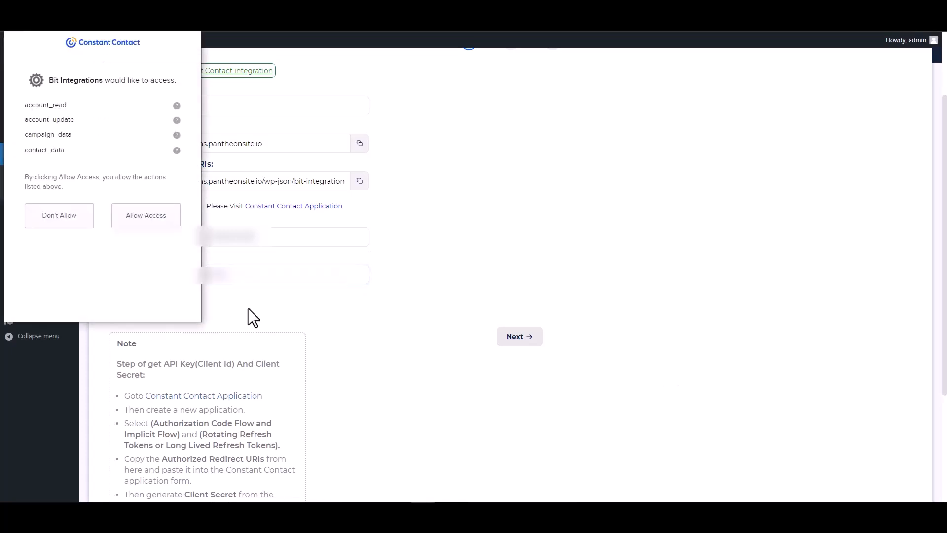
{"action": "left_click", "coordinate": [147, 221]}
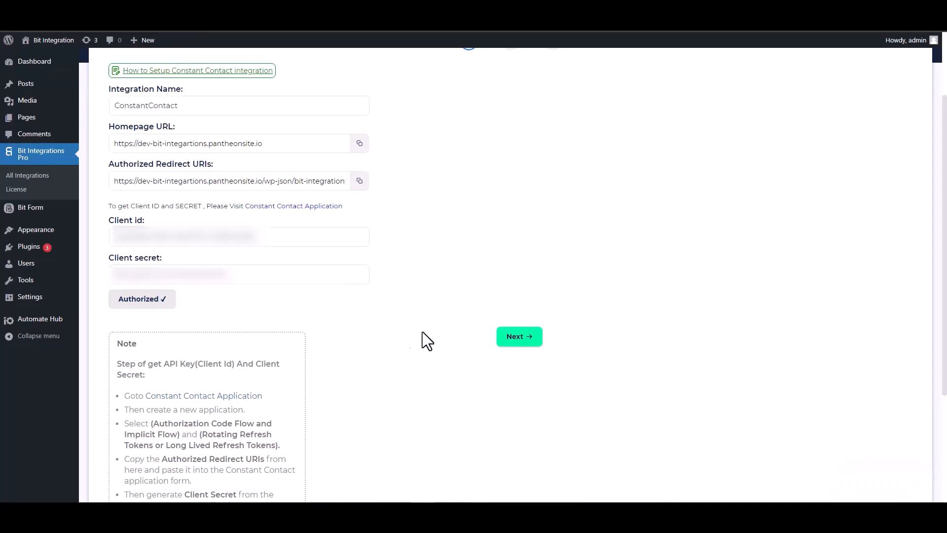
{"action": "left_click", "coordinate": [517, 340]}
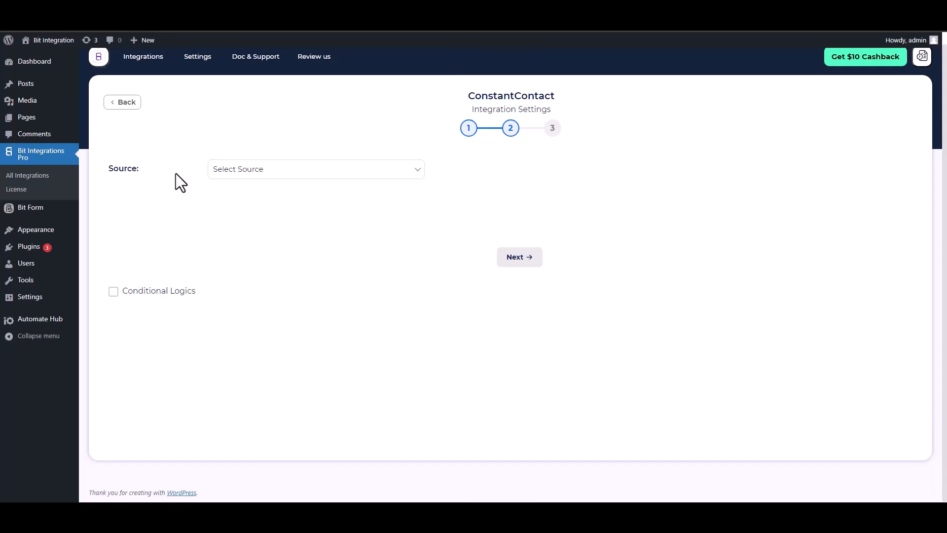
- Set the integration source to Contact and map the Email form field to the ConstantContact Email field
{"action": "left_click", "coordinate": [269, 174]}
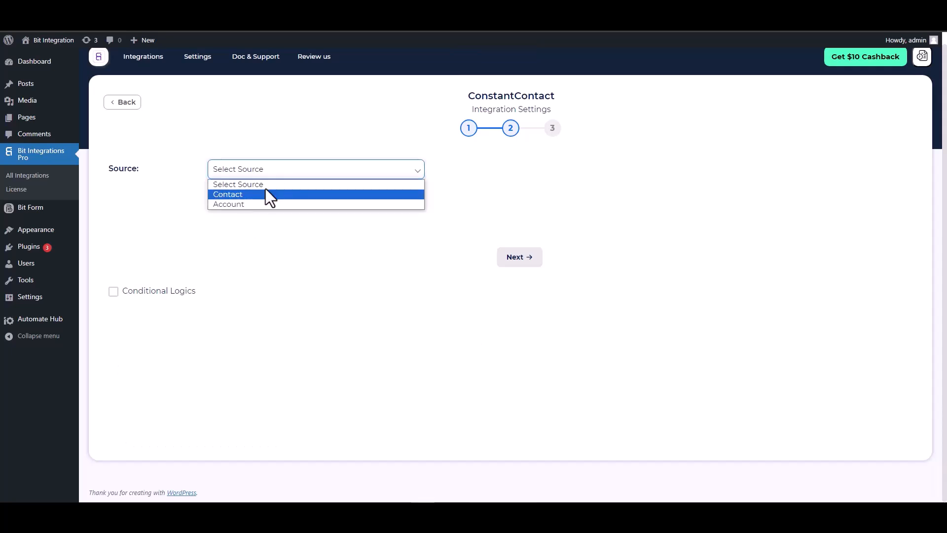
{"action": "left_click", "coordinate": [239, 195]}
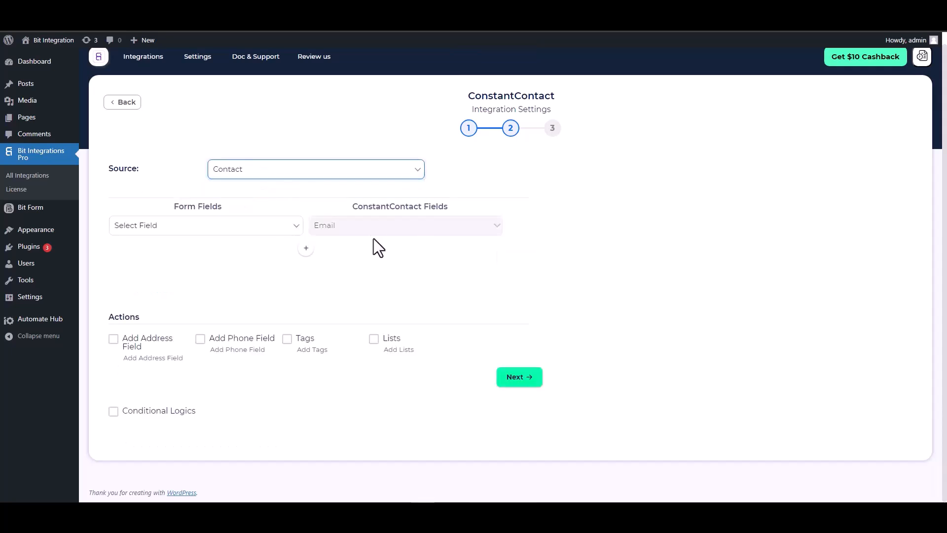
{"action": "left_click", "coordinate": [275, 230]}
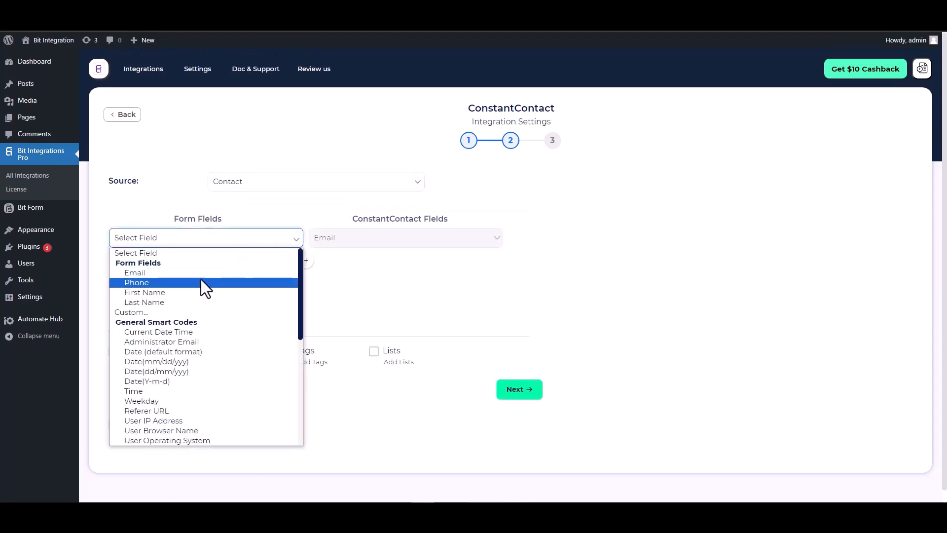
{"action": "left_click", "coordinate": [172, 273]}
- Add a field mapping row that links the First Name form field to the ConstantContact First Name field
{"action": "left_click", "coordinate": [306, 261]}
{"action": "left_click", "coordinate": [329, 263]}
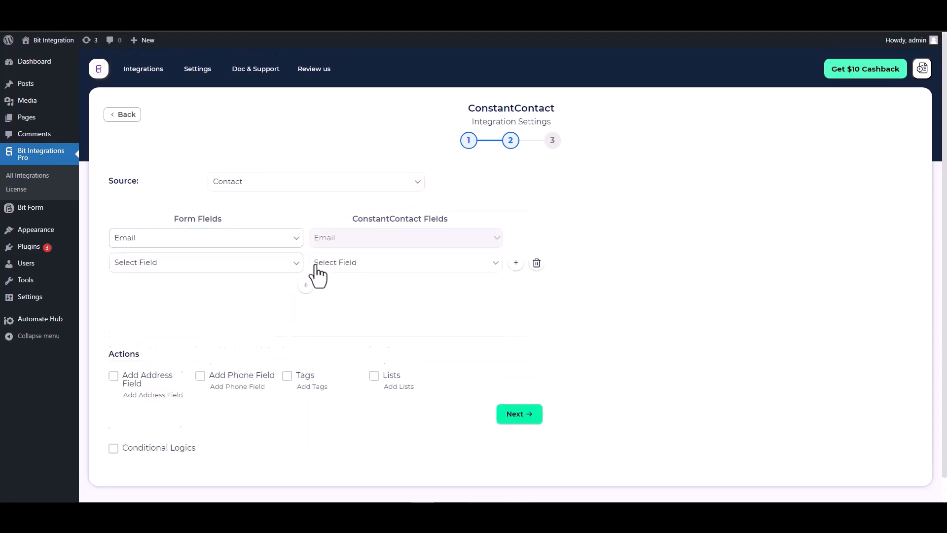
{"action": "left_click", "coordinate": [330, 287]}
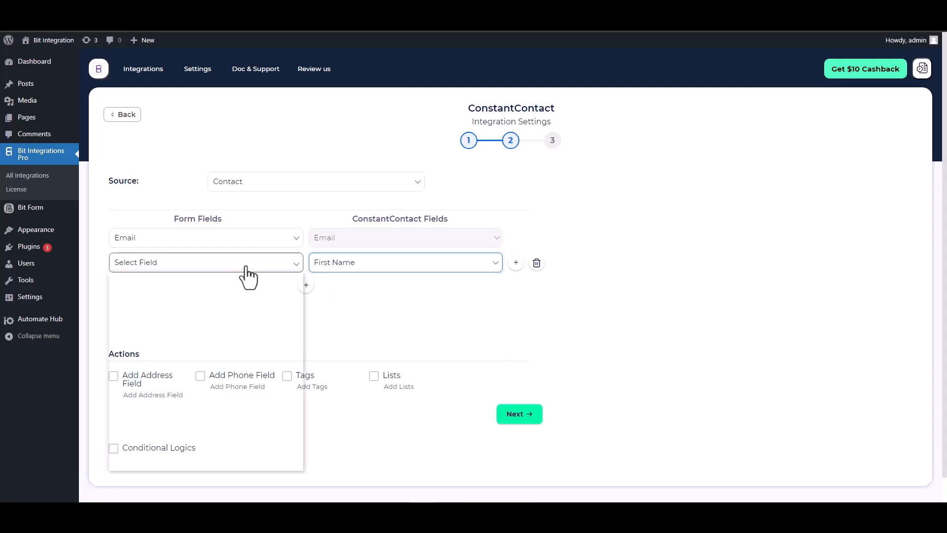
{"action": "left_click", "coordinate": [243, 266]}
{"action": "left_click", "coordinate": [147, 319]}
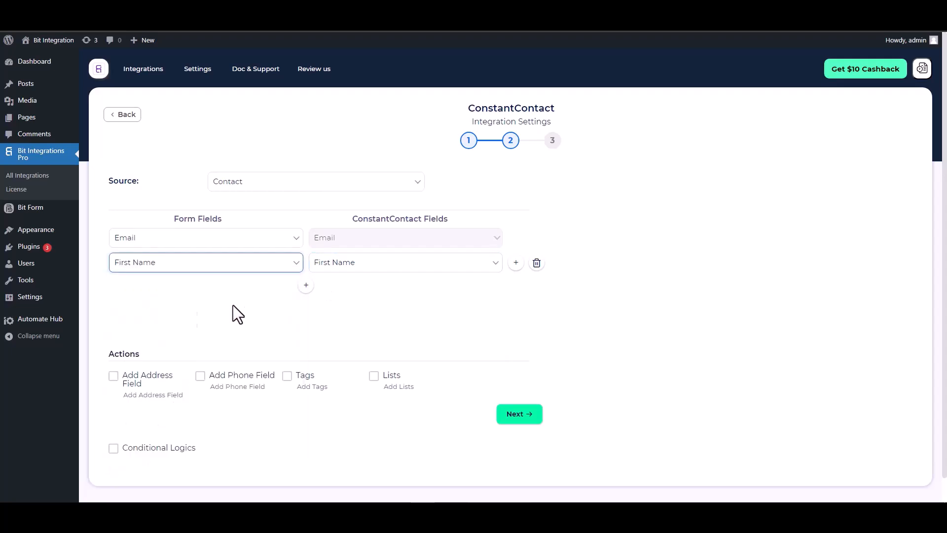
- Add a field mapping row that links the Last Name form field to the ConstantContact Last Name field
{"action": "left_click", "coordinate": [306, 285]}
{"action": "left_click", "coordinate": [331, 287]}
{"action": "left_click", "coordinate": [336, 321]}
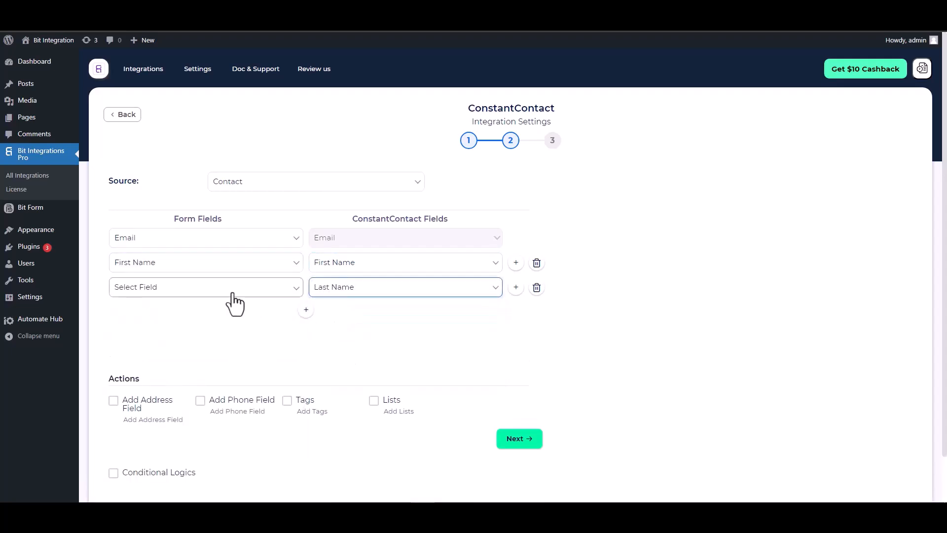
{"action": "left_click", "coordinate": [234, 291]}
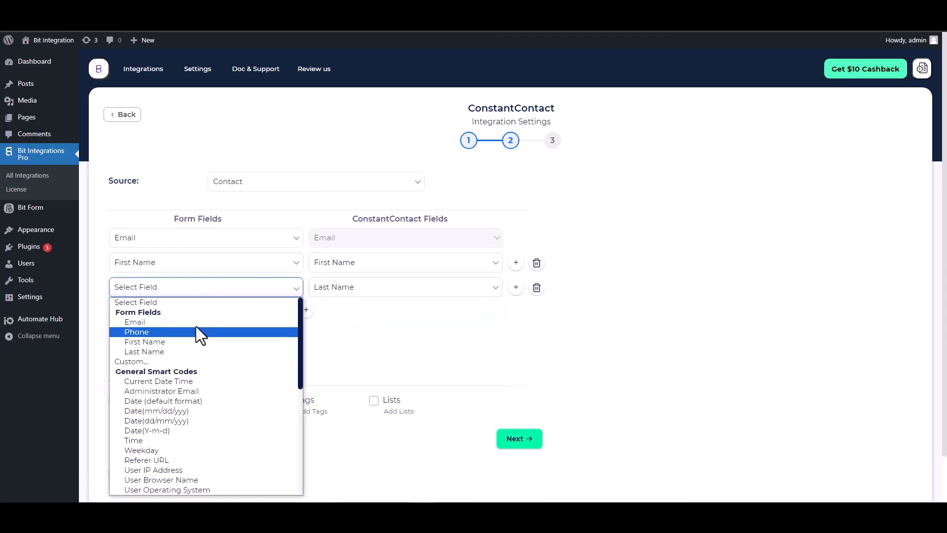
{"action": "left_click", "coordinate": [148, 350]}
- Add a field mapping row that links the Phone form field to the ConstantContact Phone Number field
{"action": "left_click", "coordinate": [312, 312]}
{"action": "left_click", "coordinate": [320, 313]}
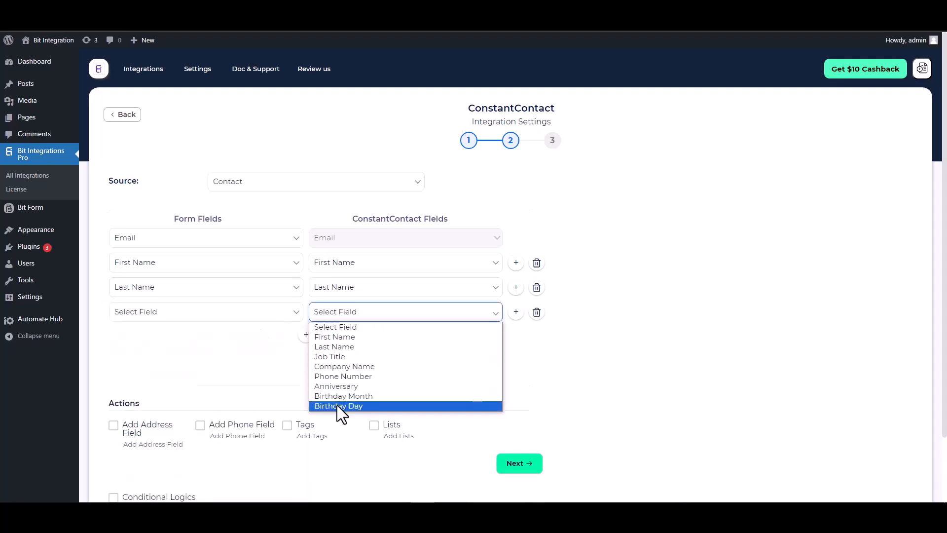
{"action": "left_click", "coordinate": [334, 375]}
{"action": "left_click", "coordinate": [257, 316]}
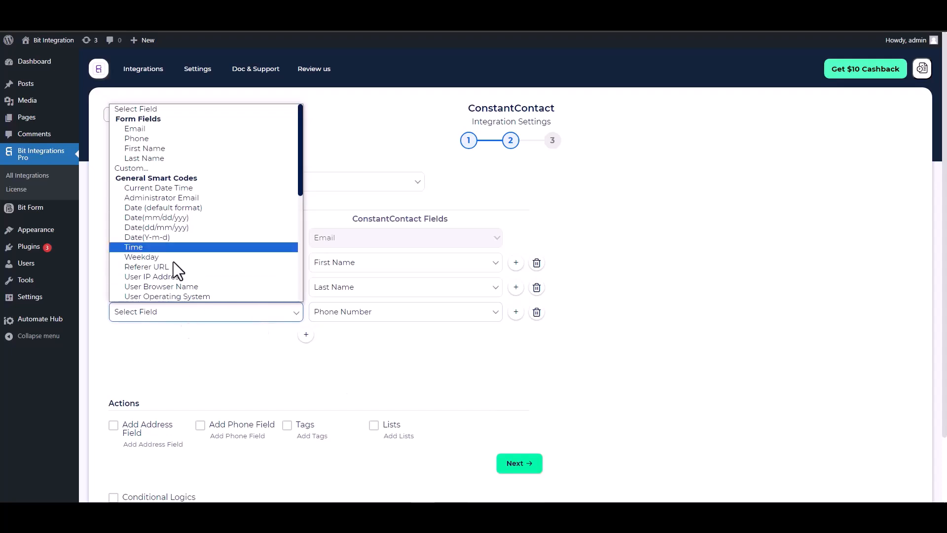
{"action": "left_click", "coordinate": [145, 139]}
- Look over the optional actions, enable Conditional Logics to examine its condition rows, and disable it again
{"action": "scroll", "coordinate": [281, 328], "scroll_direction": "down", "scroll_amount": 2}
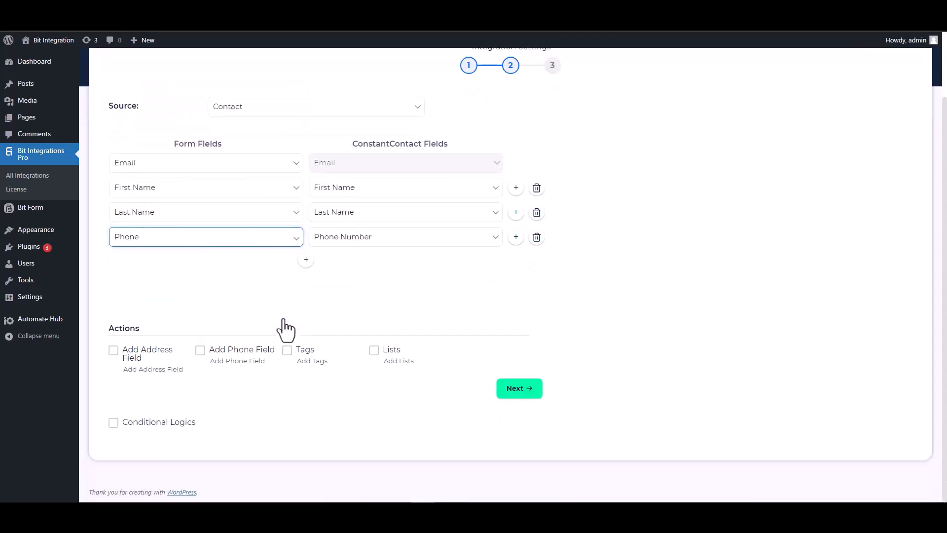
{"action": "left_click_drag", "start_coordinate": [141, 329], "coordinate": [111, 328]}
{"action": "left_click", "coordinate": [194, 326]}
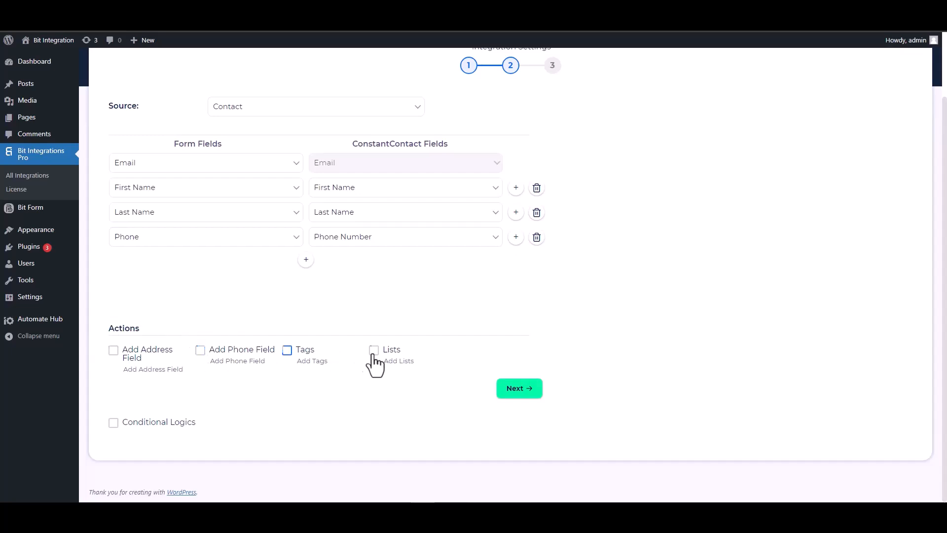
{"action": "left_click", "coordinate": [118, 423]}
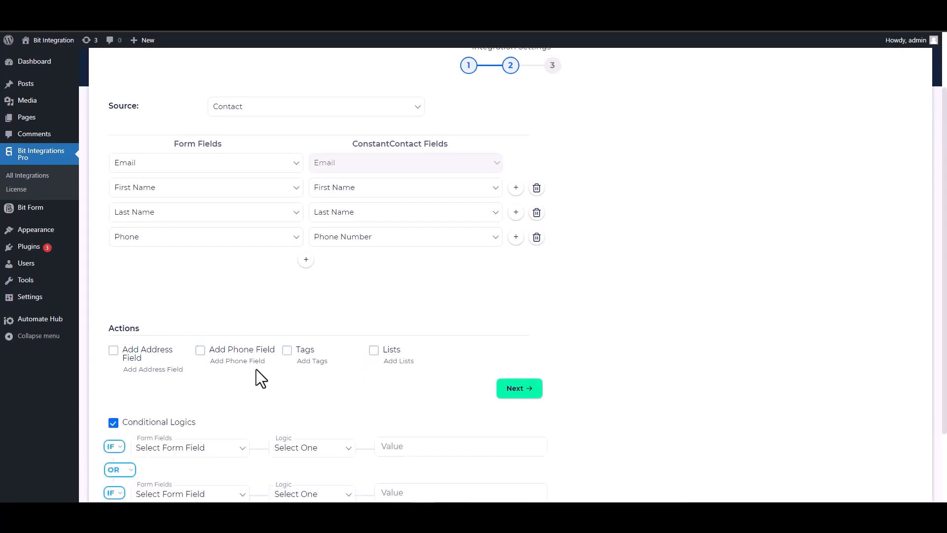
{"action": "scroll", "coordinate": [270, 363], "scroll_direction": "down", "scroll_amount": 2}
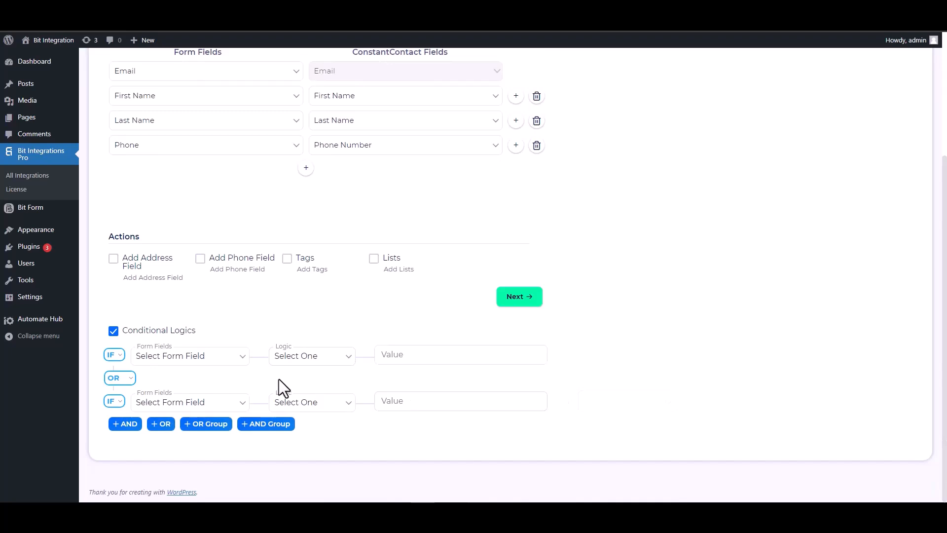
{"action": "left_click", "coordinate": [114, 331]}
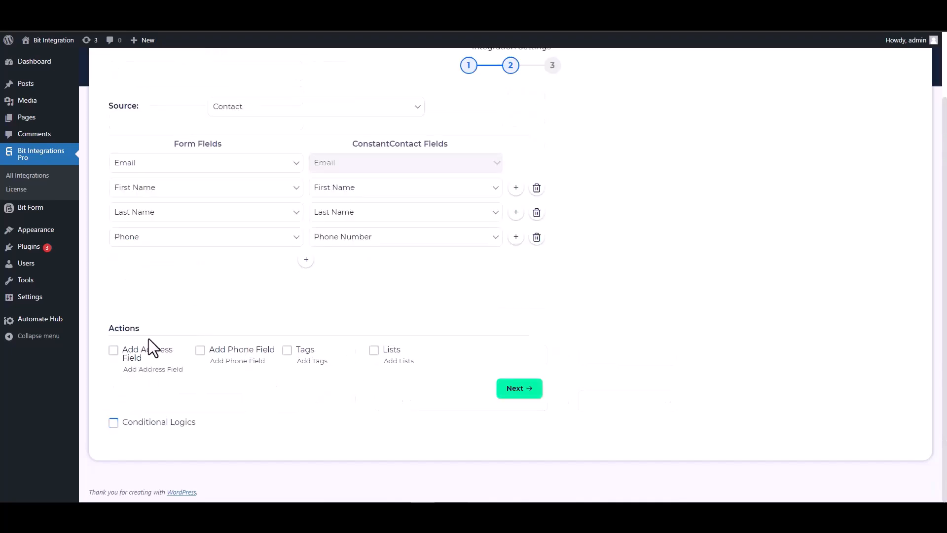
- Continue to the final stage of the ConstantContact integration, and finish and save it
{"action": "scroll", "coordinate": [445, 405], "scroll_direction": "up", "scroll_amount": 1}
{"action": "left_click", "coordinate": [517, 439]}
{"action": "left_click", "coordinate": [508, 212]}
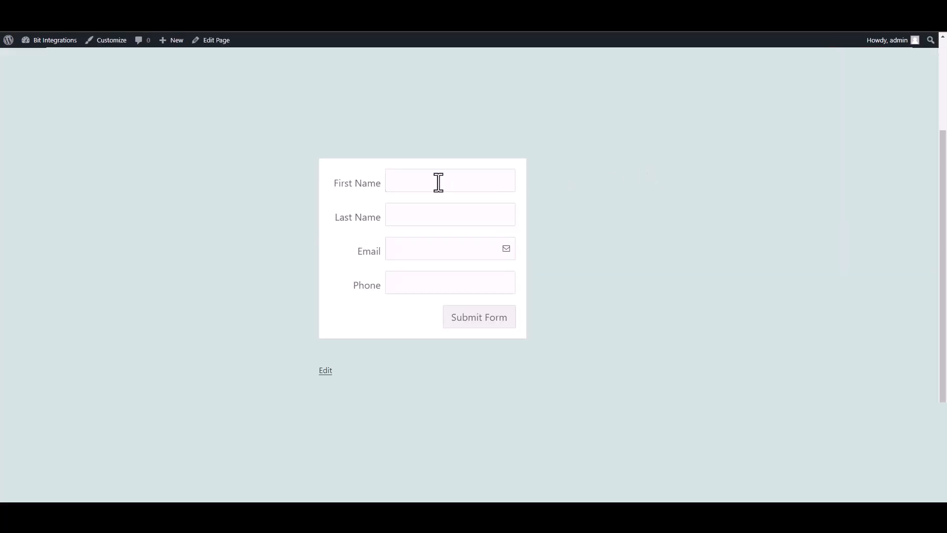
- On the website's form page, enter "Bit" as the first name and "Integrations" as the last name
{"action": "left_click", "coordinate": [437, 182]}
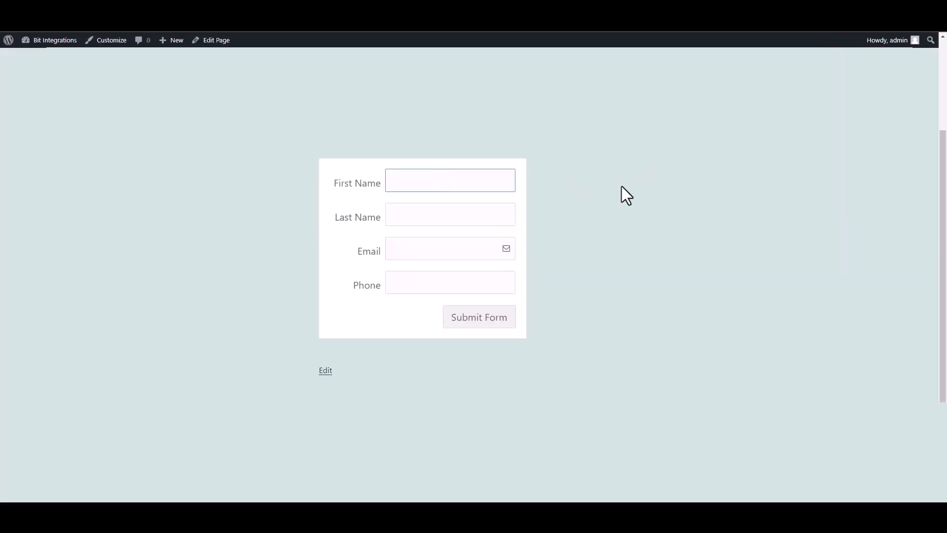
{"action": "type", "text": "Bit"}
{"action": "left_click", "coordinate": [499, 208]}
{"action": "type", "text": "Integrations"}
- Fill in the test contact's email address and phone number, and submit the form
{"action": "left_click", "coordinate": [489, 250]}
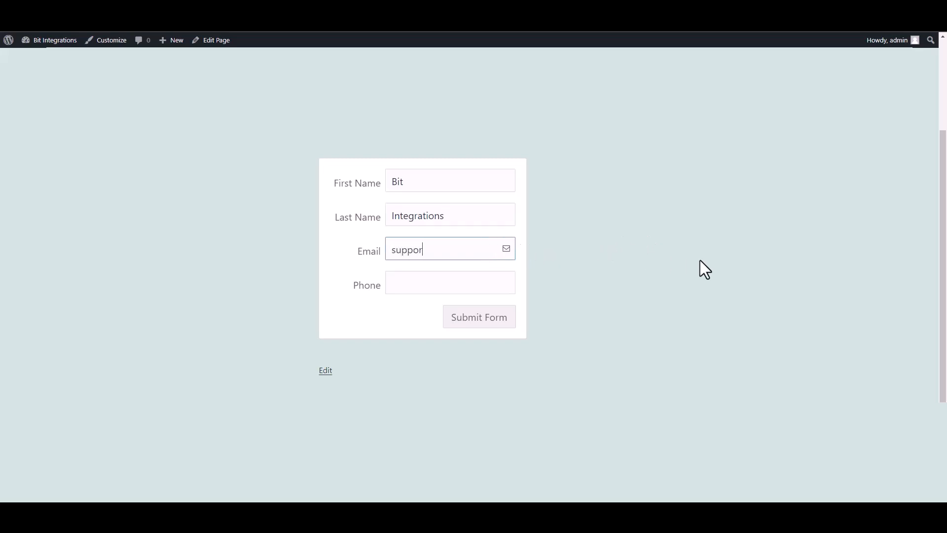
{"action": "left_click", "coordinate": [492, 284]}
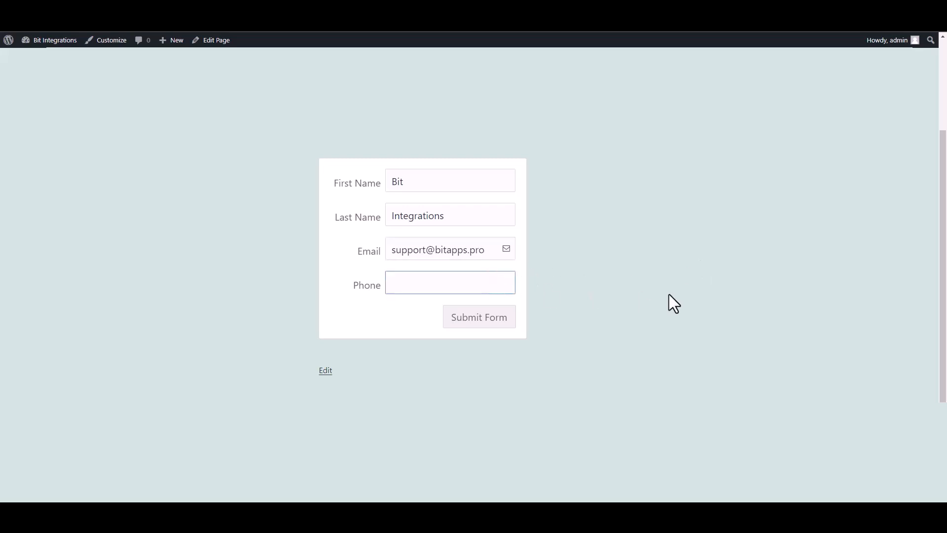
{"action": "type", "text": "444555666"}
{"action": "left_click", "coordinate": [499, 323]}
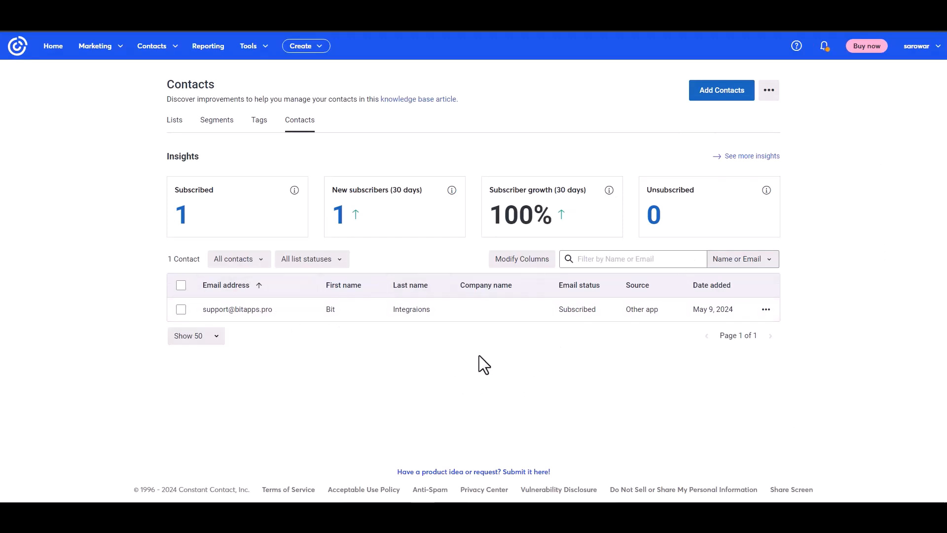
- In the Constant Contact contacts list, open the submitted contact's details and check how and when it was added
{"action": "left_click", "coordinate": [246, 310]}
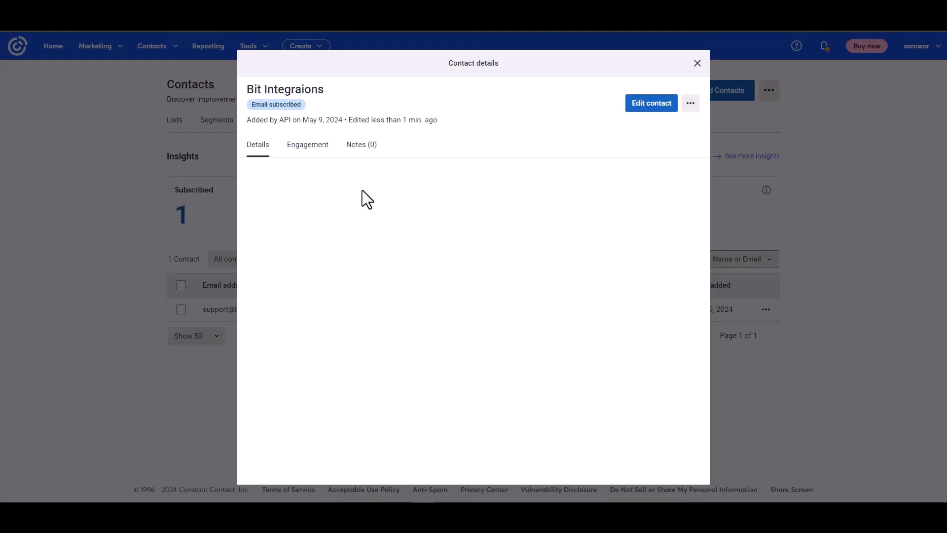
{"action": "left_click_drag", "start_coordinate": [248, 121], "coordinate": [320, 119]}
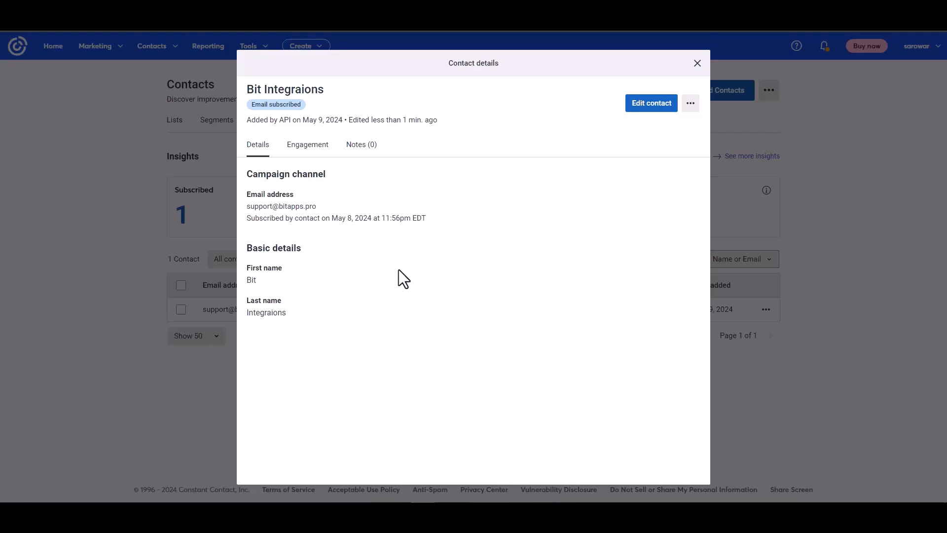